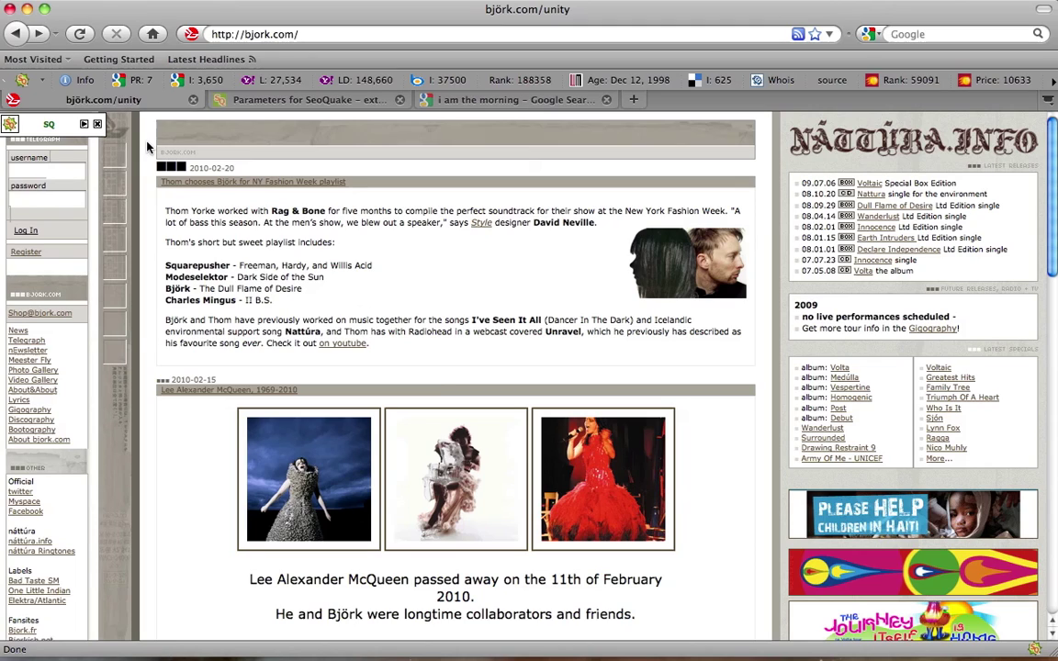
- Expand the bjork.com SeoBar to show PR 7, Google index 3,650, links and Bing index
left_click(85, 125)
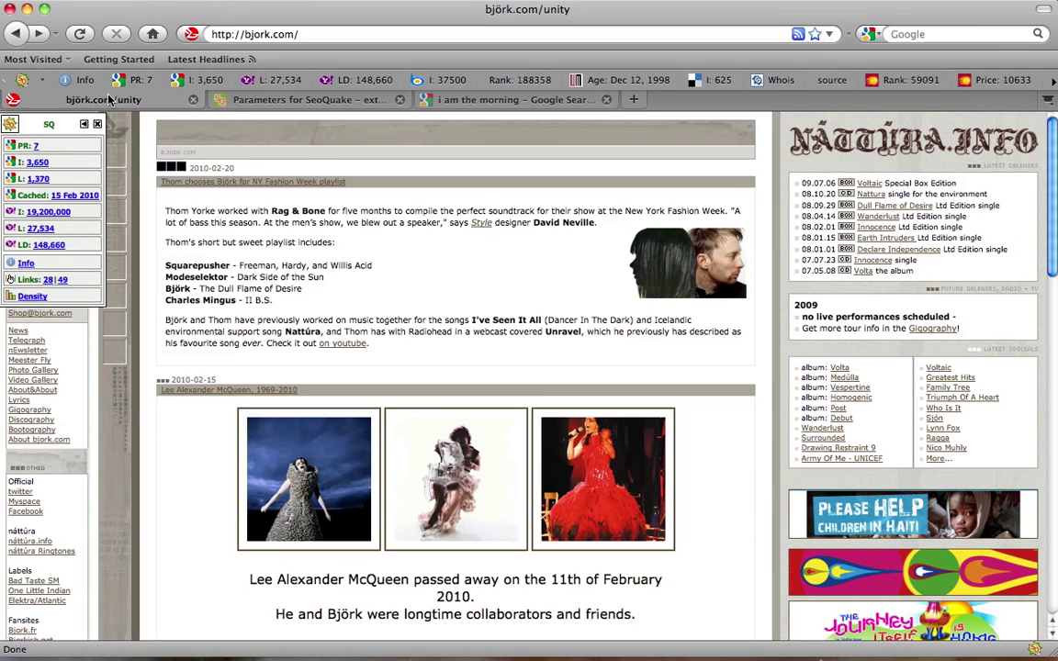
left_click(486, 99)
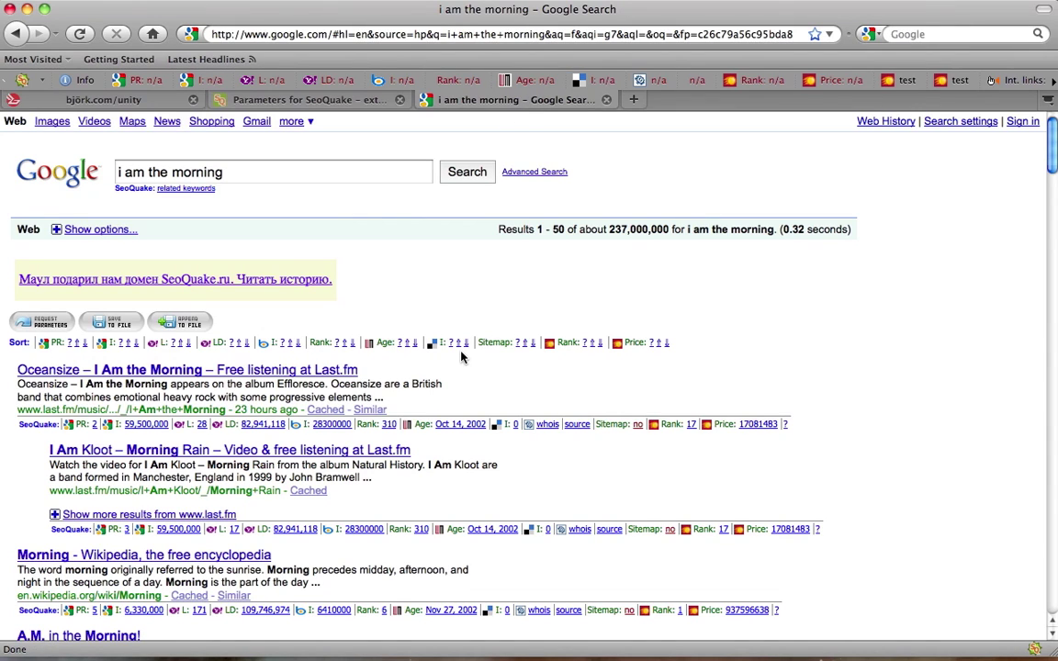
left_click(103, 99)
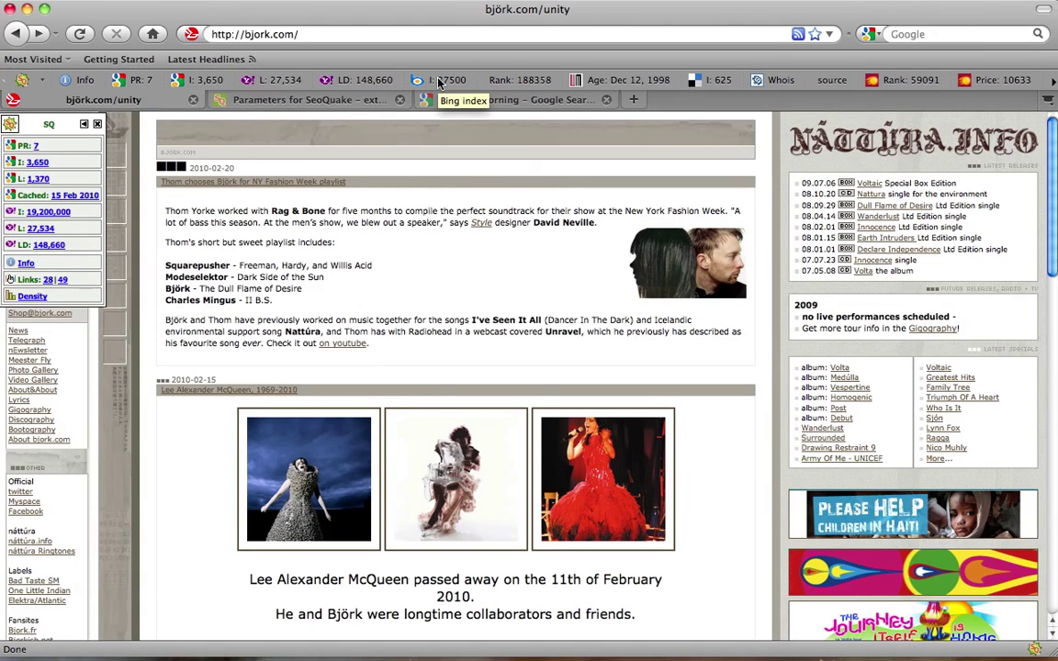
- Open SeoQuake Preferences to show the Parameters window with the basic preset
left_click(42, 83)
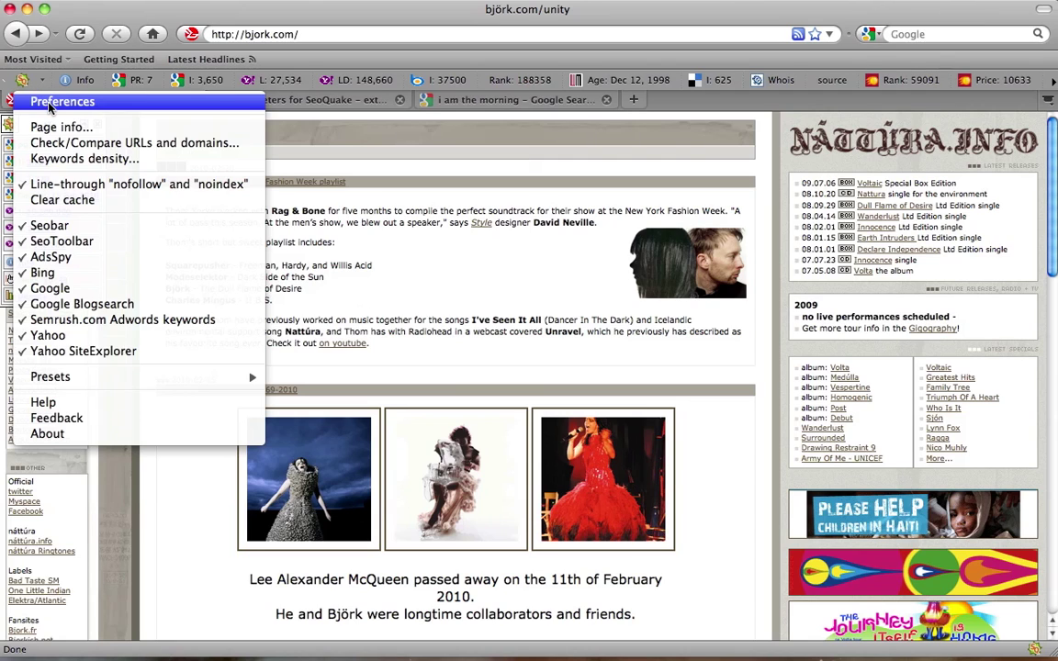
left_click(55, 102)
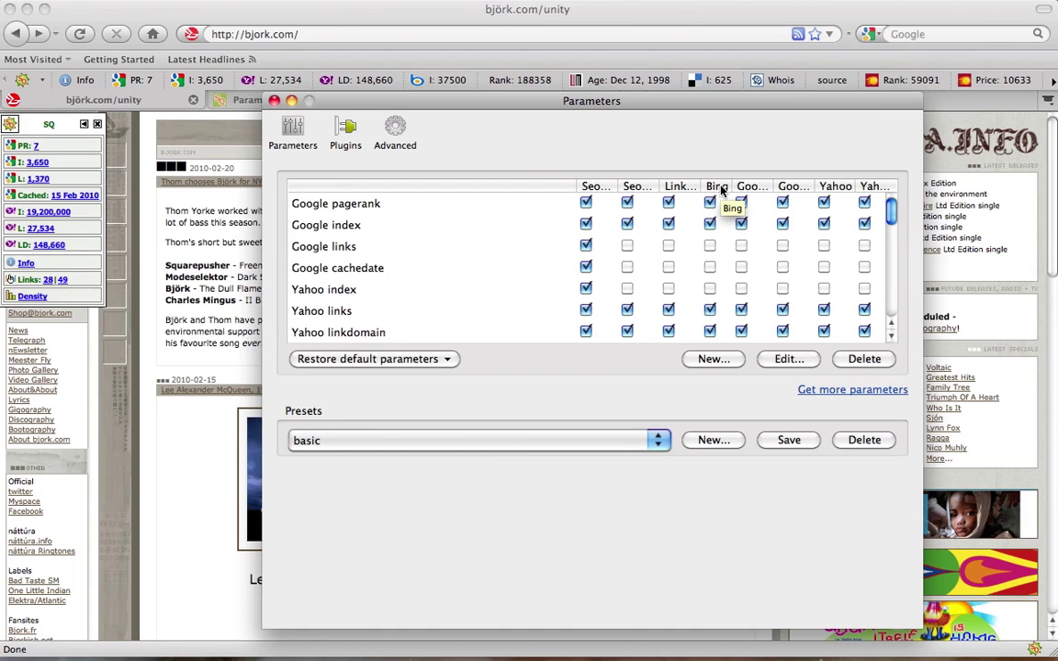
- Remove Google index, links, cachedate and Yahoo index, links, linkdomain from the SeoBar, saving basic
left_click(586, 203)
left_click(585, 203)
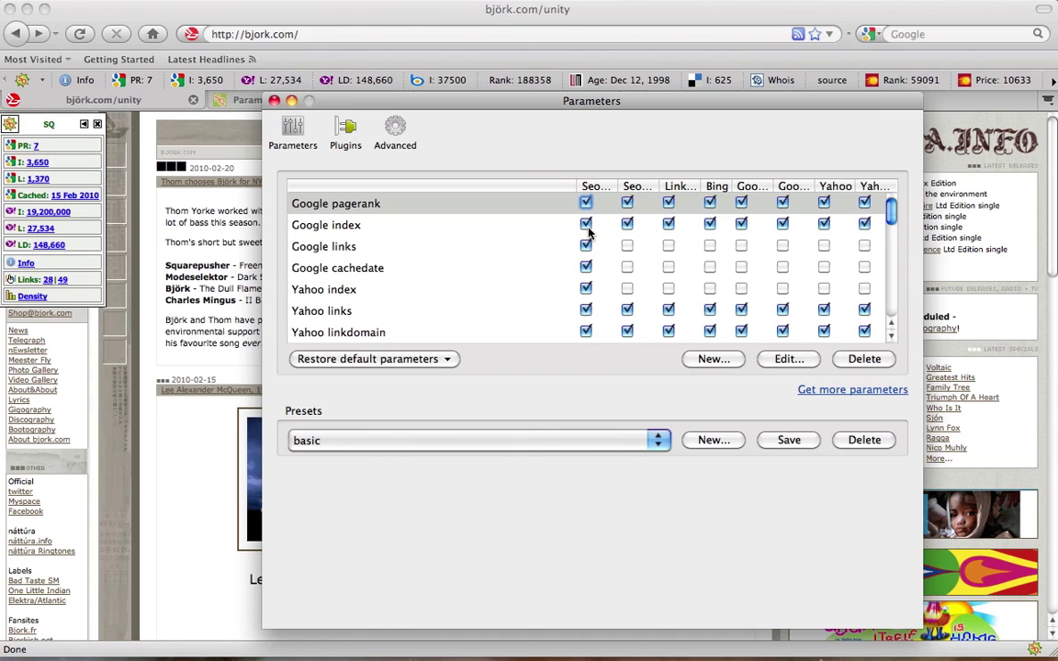
left_click(586, 224)
left_click(586, 246)
left_click(586, 267)
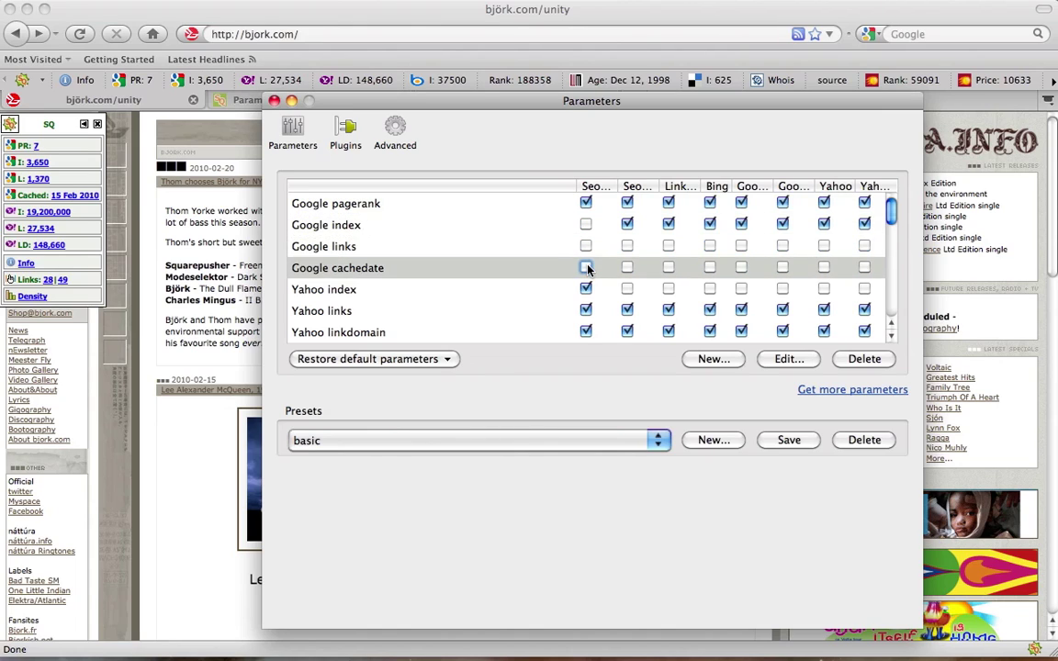
left_click(586, 289)
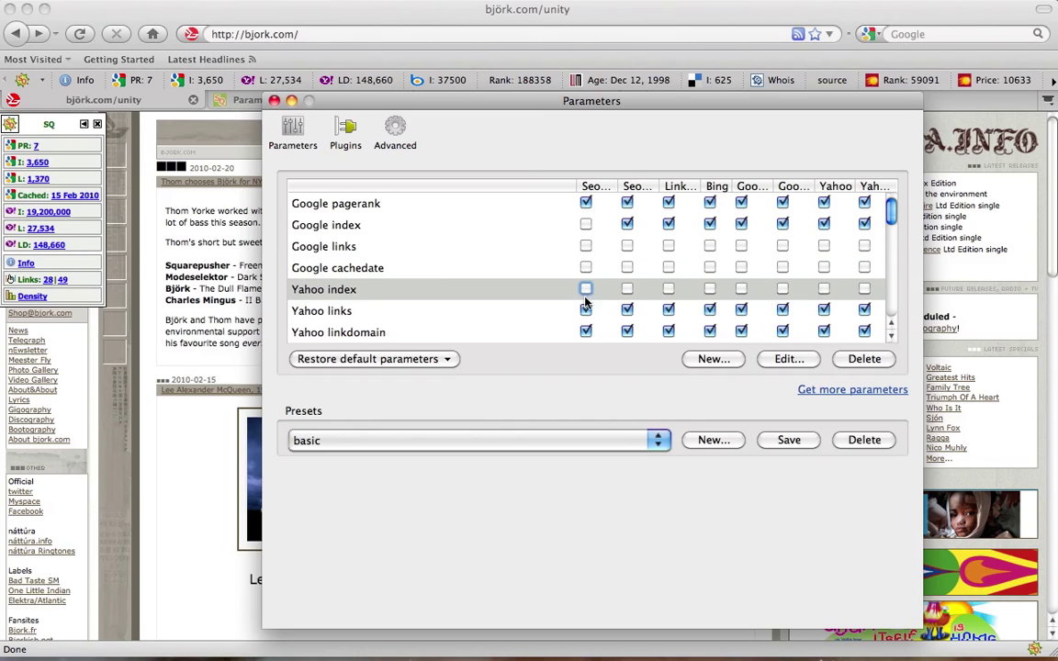
left_click(585, 310)
left_click(586, 332)
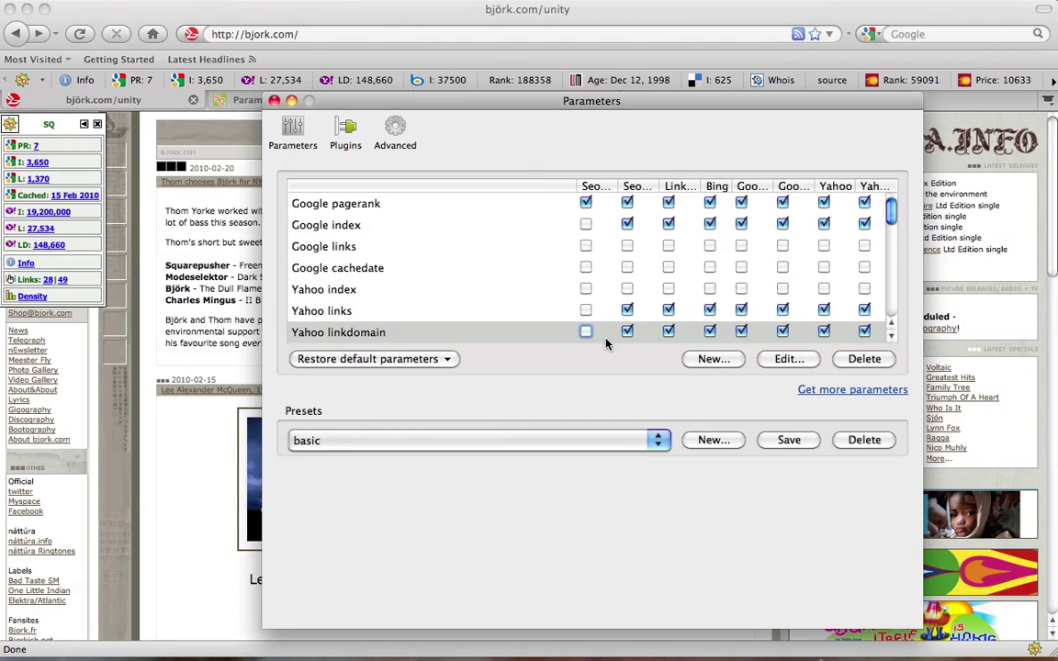
left_click(782, 441)
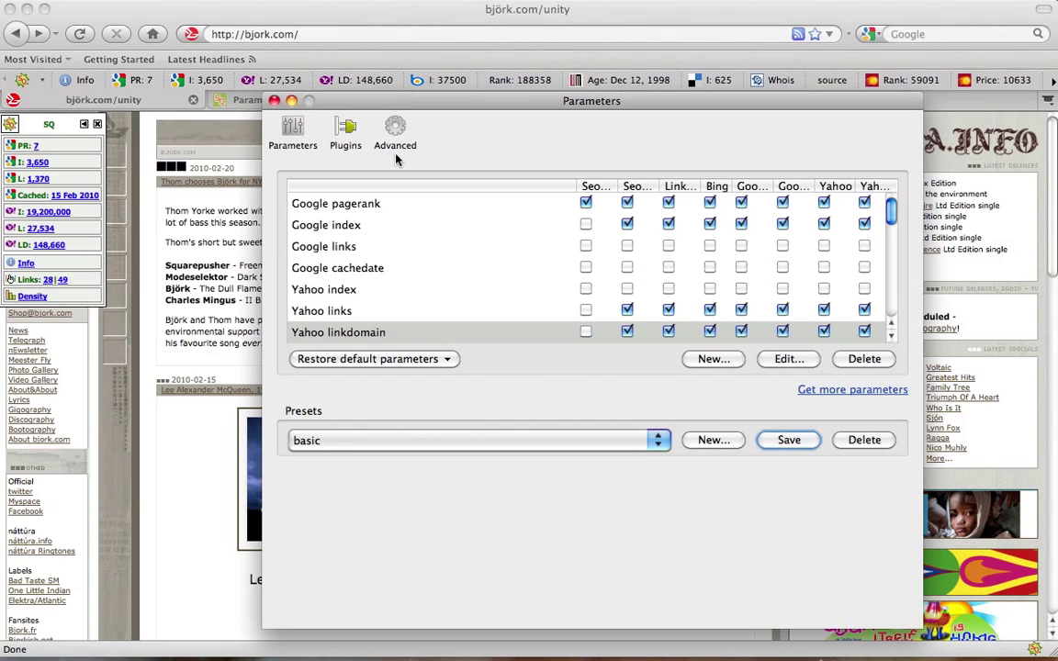
left_click(274, 101)
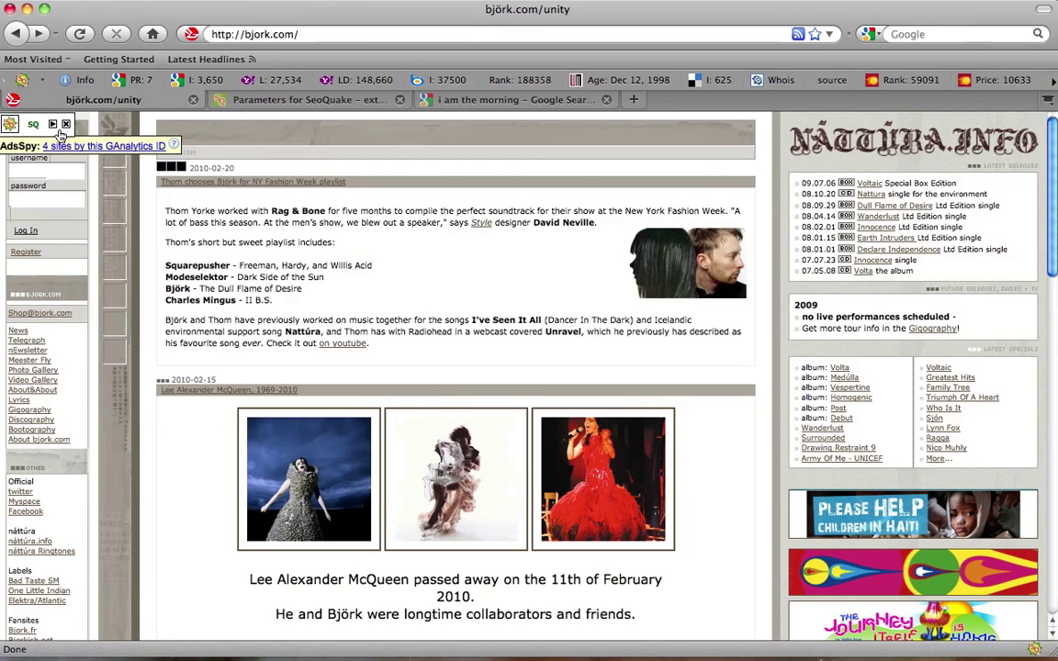
- Confirm the SeoBar shows only PR, Info, Links and Density, then reopen Preferences
left_click(53, 123)
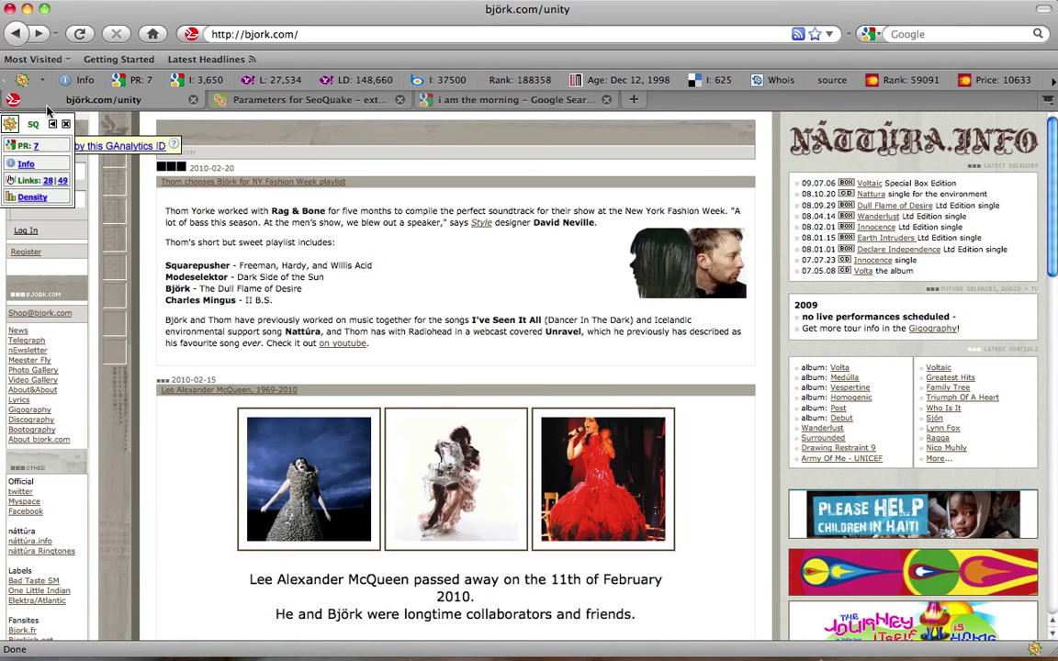
left_click(41, 80)
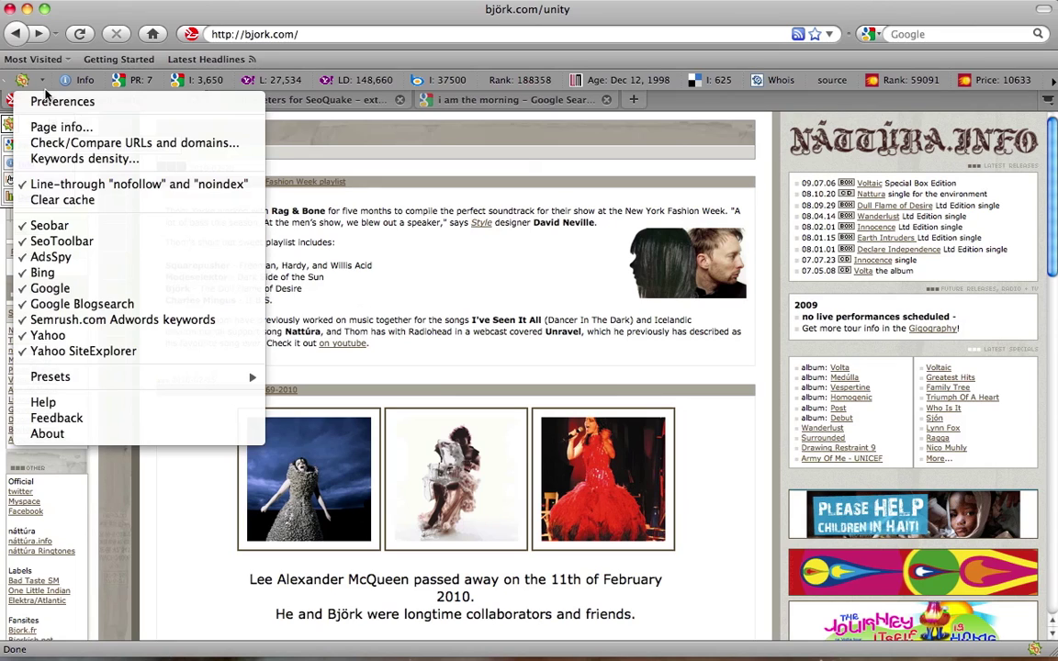
left_click(52, 101)
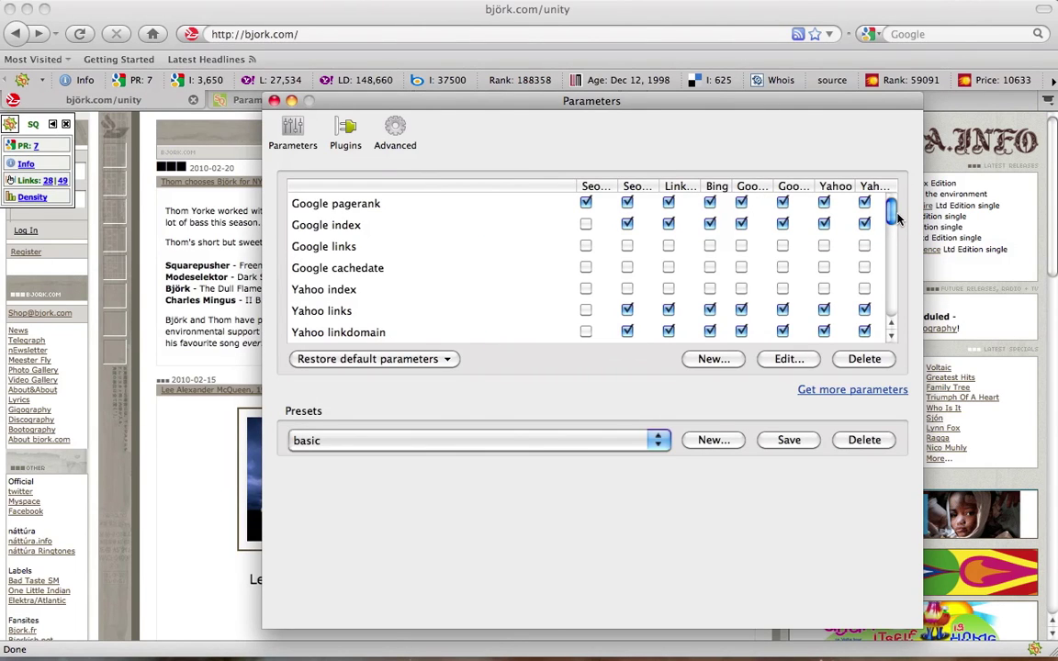
- Toggle Alexa rank off and back on for the SeoToolbar, then bring up the Presets list
left_click_drag(895, 216, 895, 260)
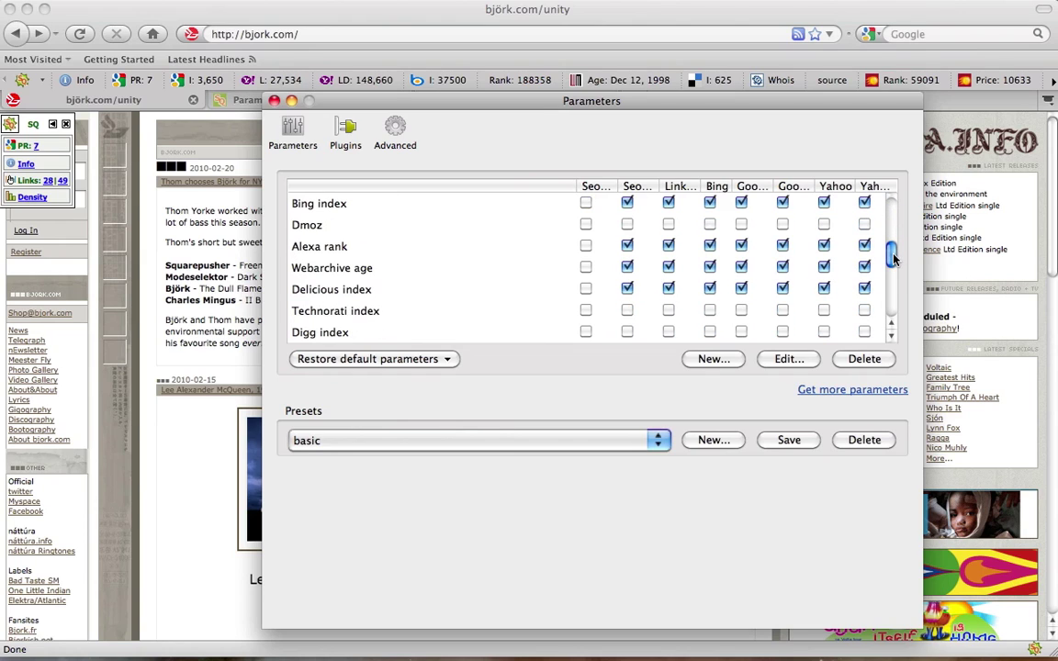
left_click(627, 246)
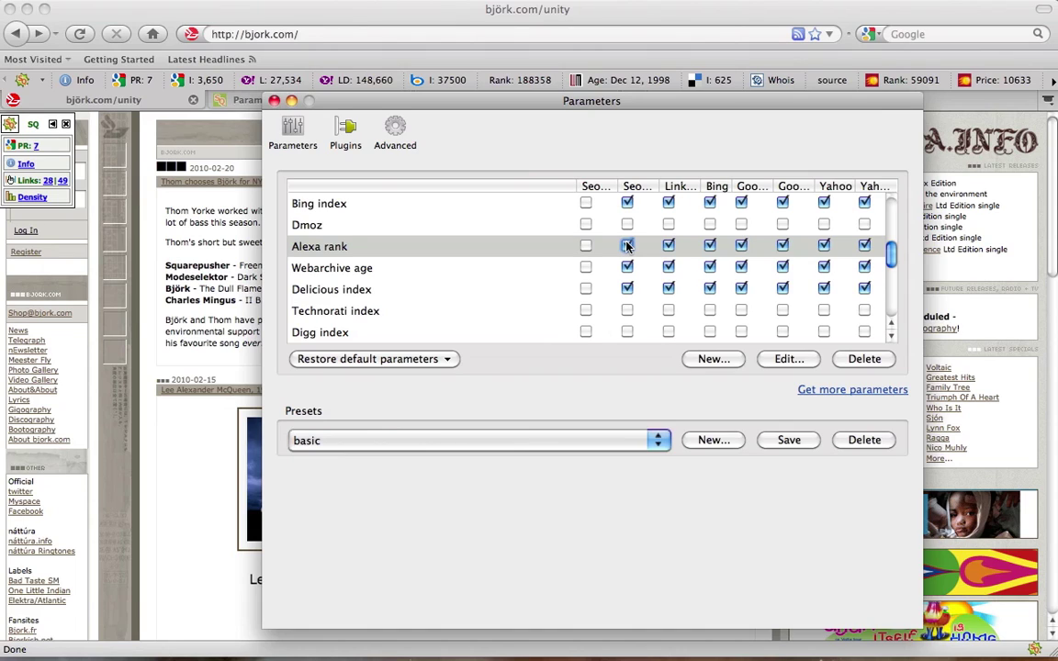
left_click(627, 246)
left_click(606, 440)
- Load the advanced preset, then switch back to the basic preset
left_click(615, 465)
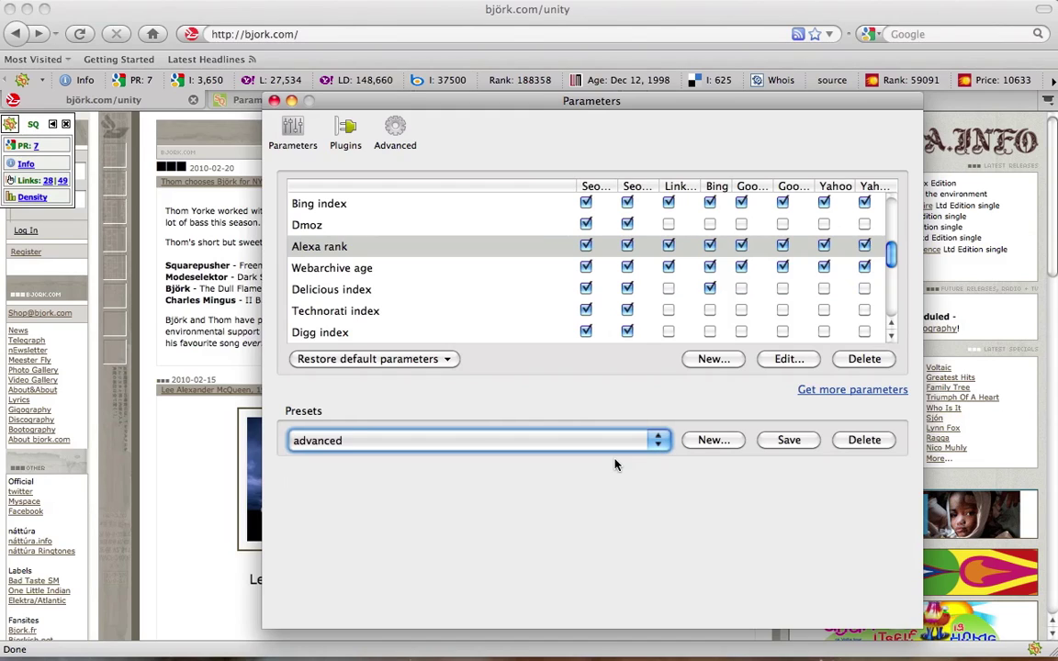
left_click(657, 442)
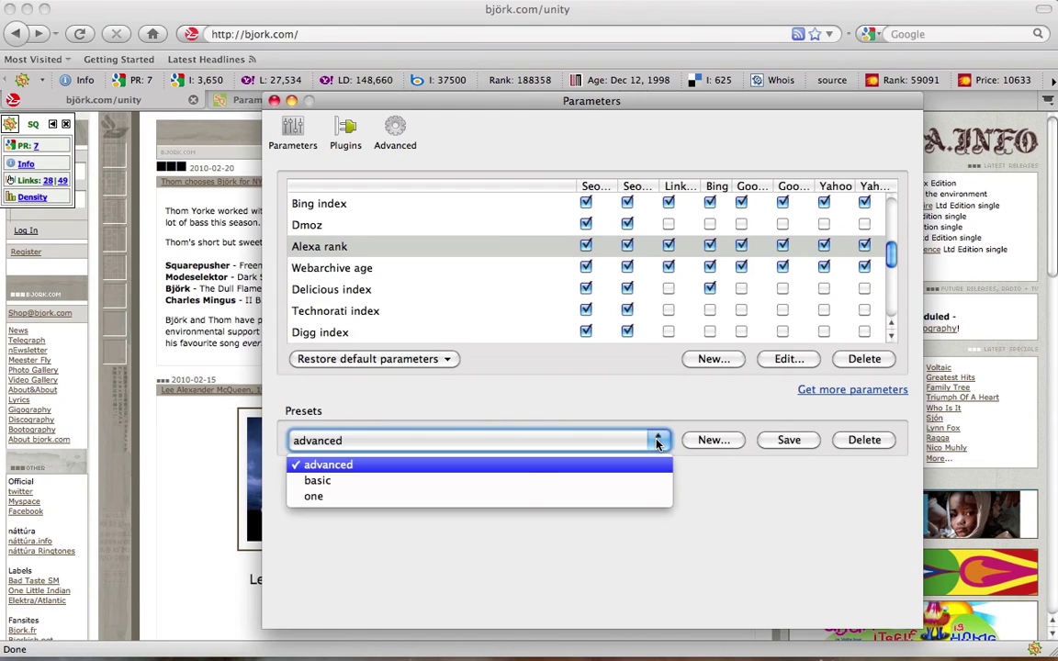
left_click(462, 489)
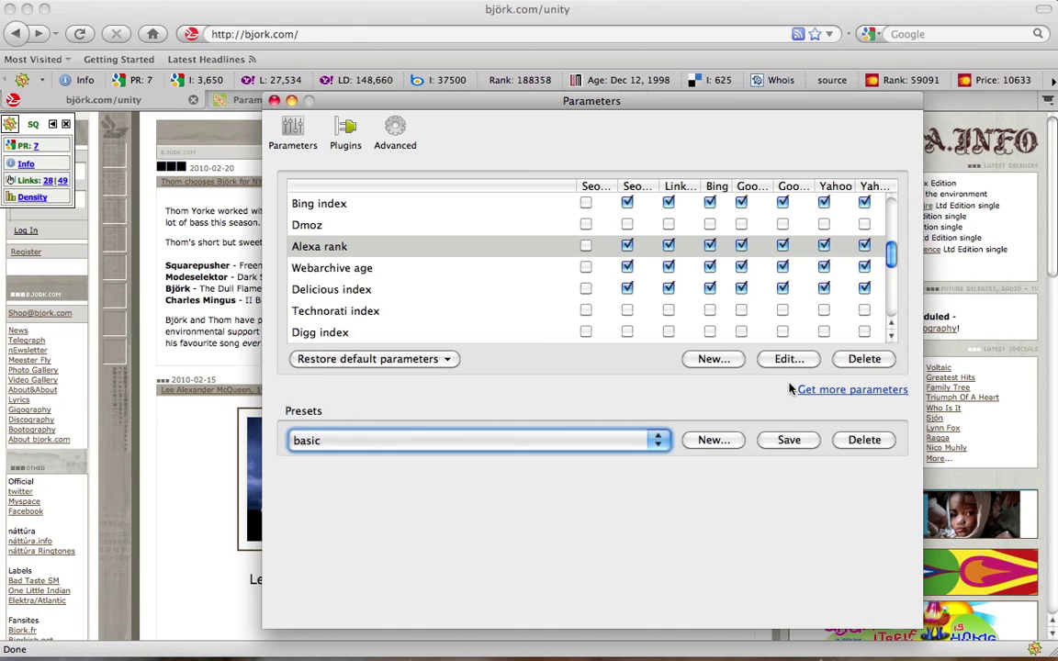
- Inspect the Google cachedate parameter's definition and close it with OK, leaving it unchanged
left_click_drag(887, 266, 898, 213)
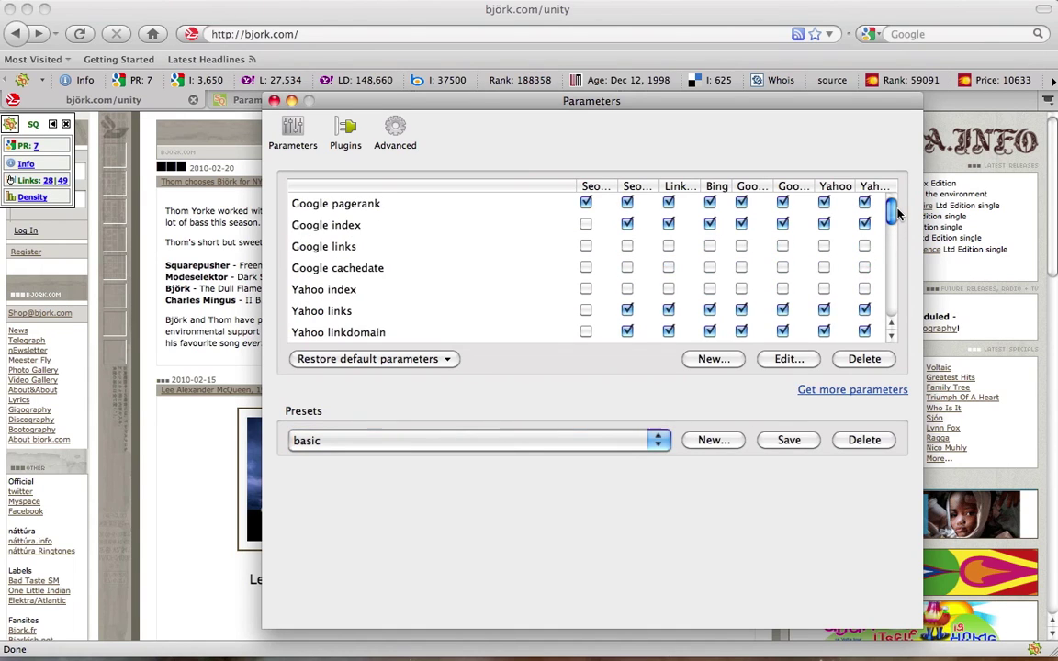
left_click(531, 268)
left_click(787, 359)
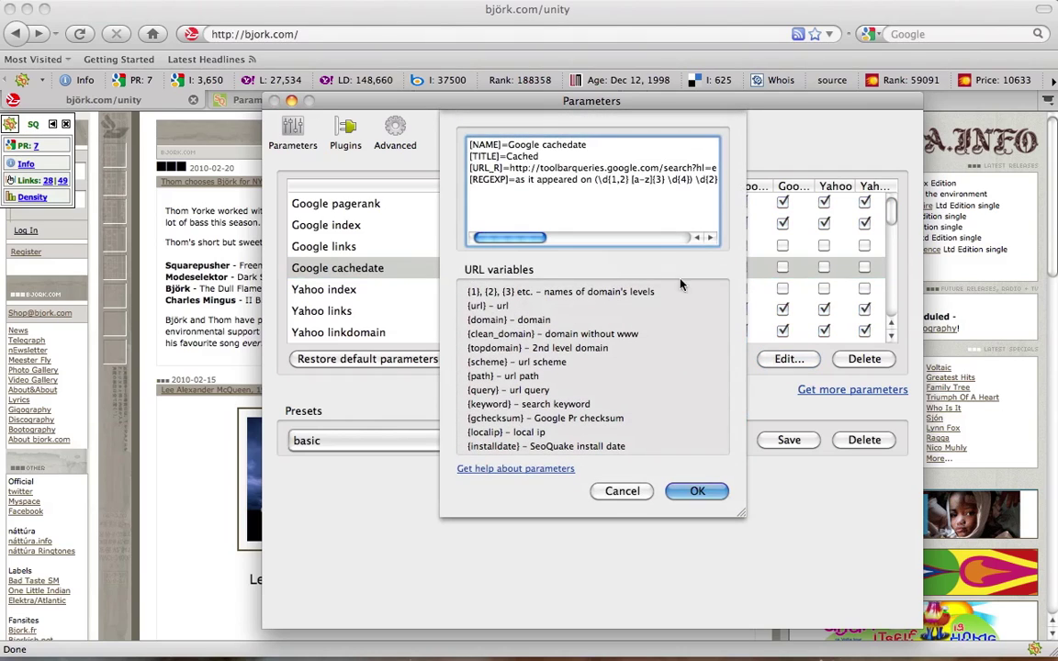
left_click_drag(506, 156, 543, 156)
left_click(542, 156)
left_click(718, 491)
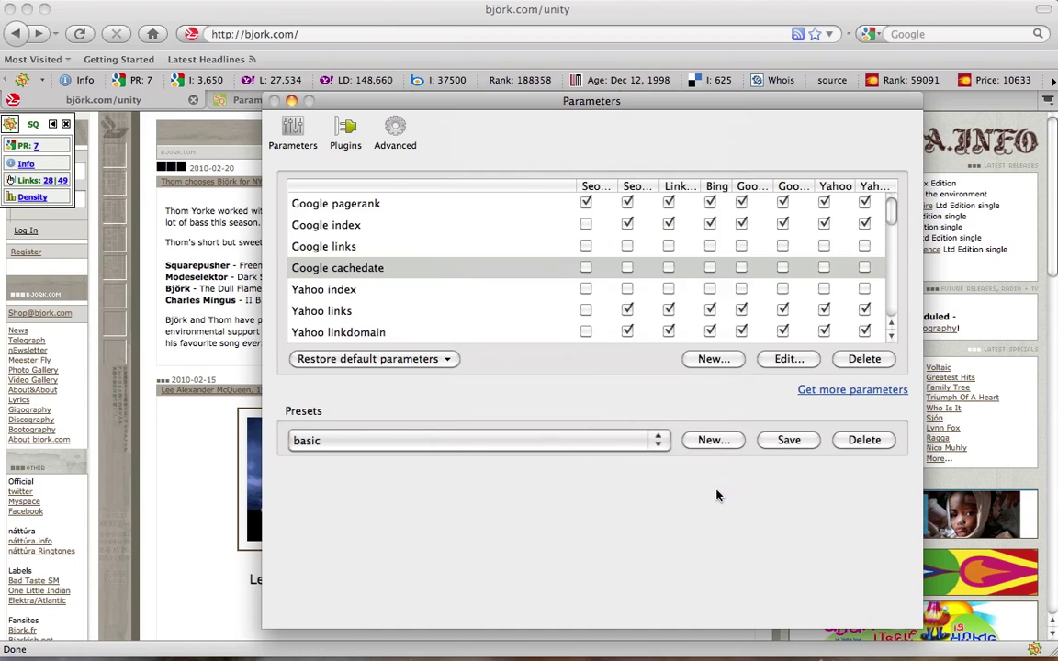
- Browse the online parameters library and expand then collapse the Domain root link definition
left_click(852, 391)
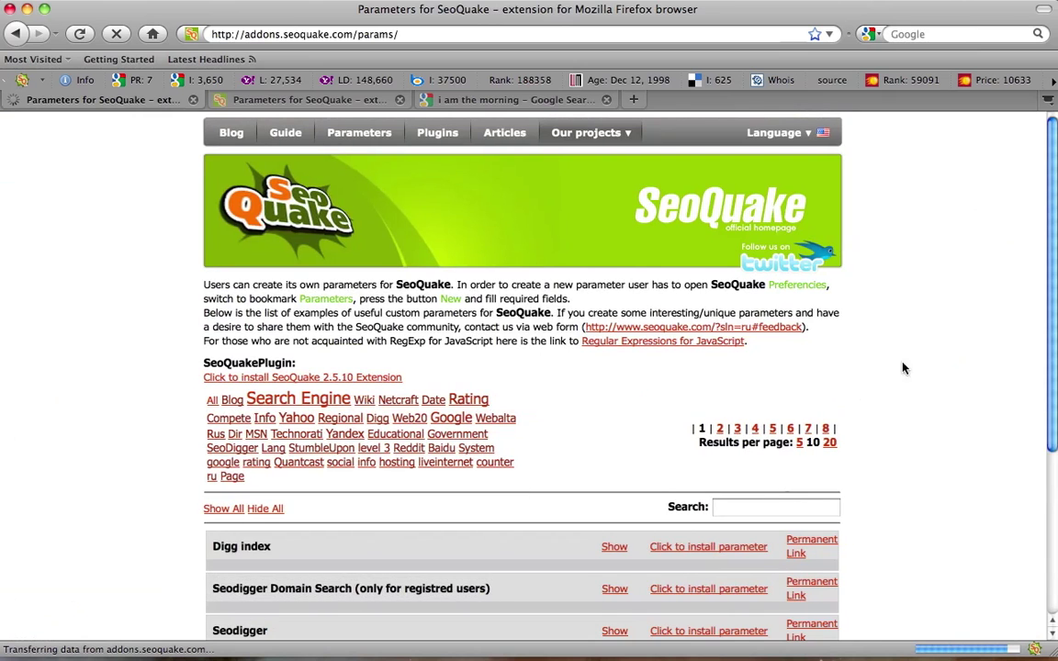
left_click_drag(1047, 252, 1034, 446)
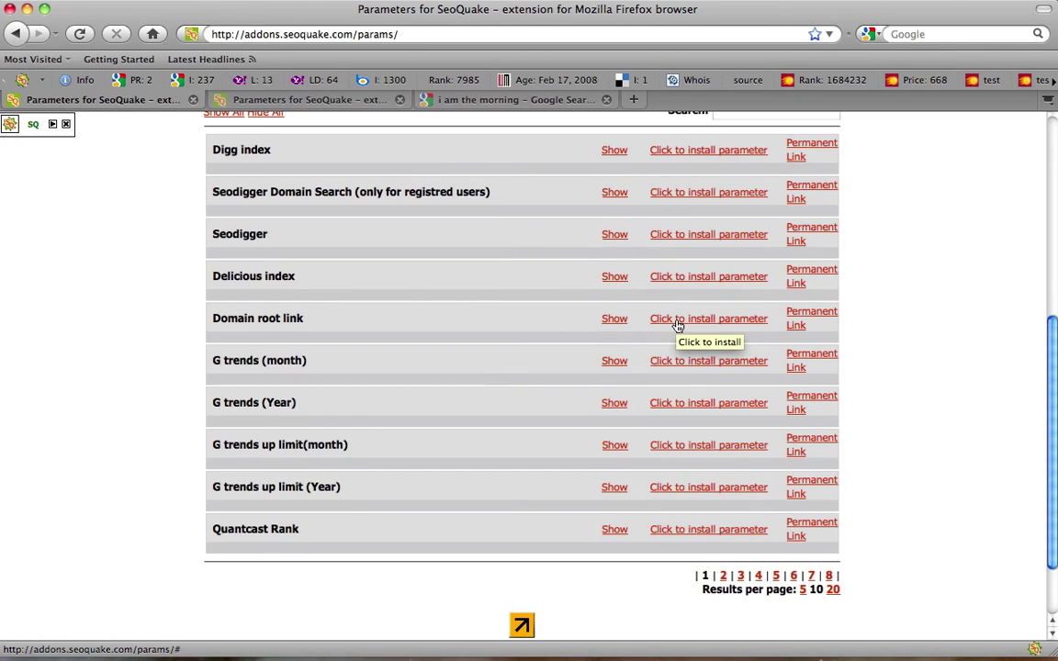
left_click(618, 320)
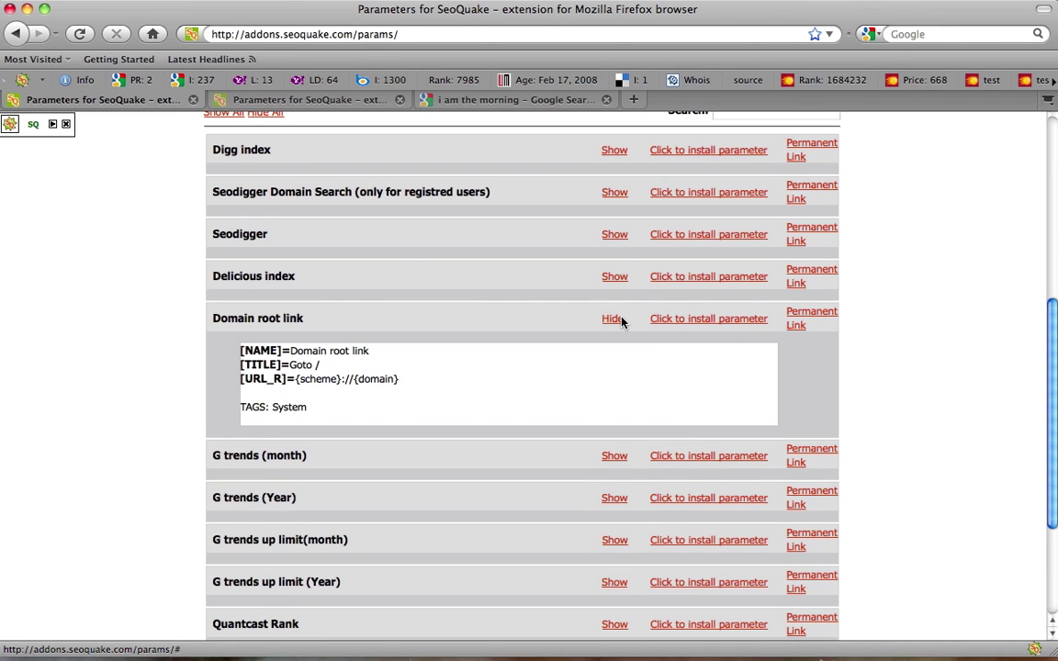
left_click(612, 320)
- Bring the SeoQuake preferences window to the front and show its Advanced section
left_click(41, 83)
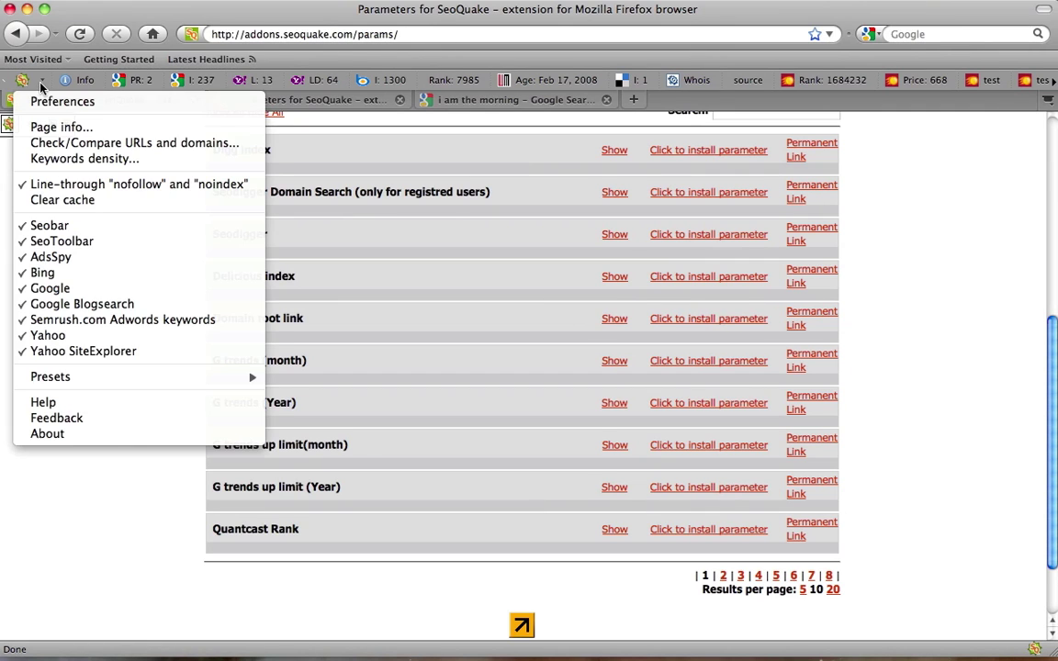
left_click(38, 101)
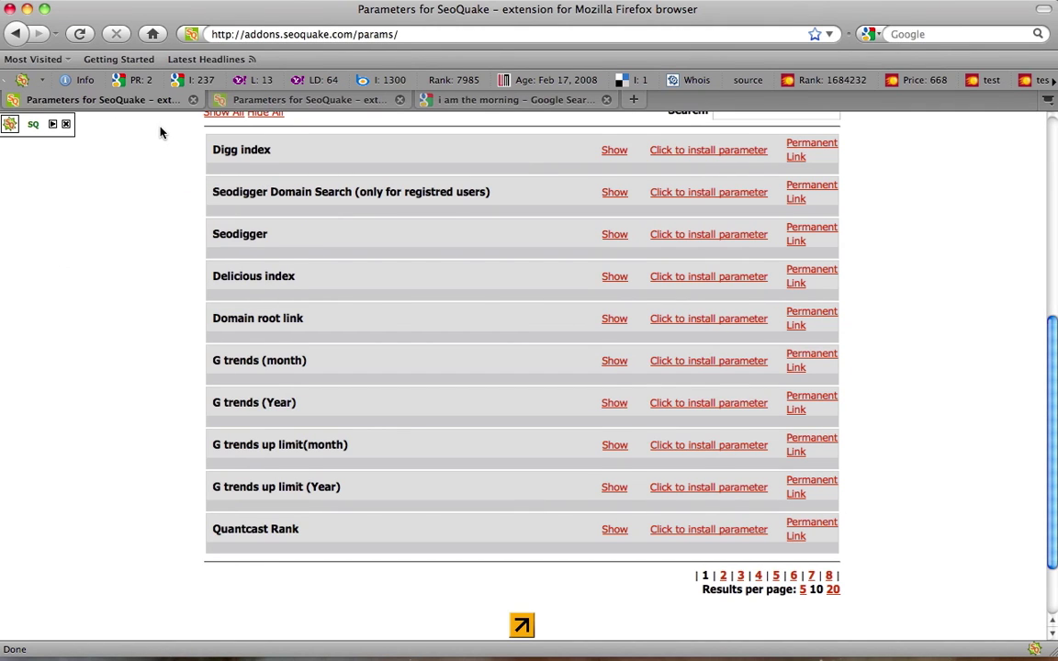
key("F9")
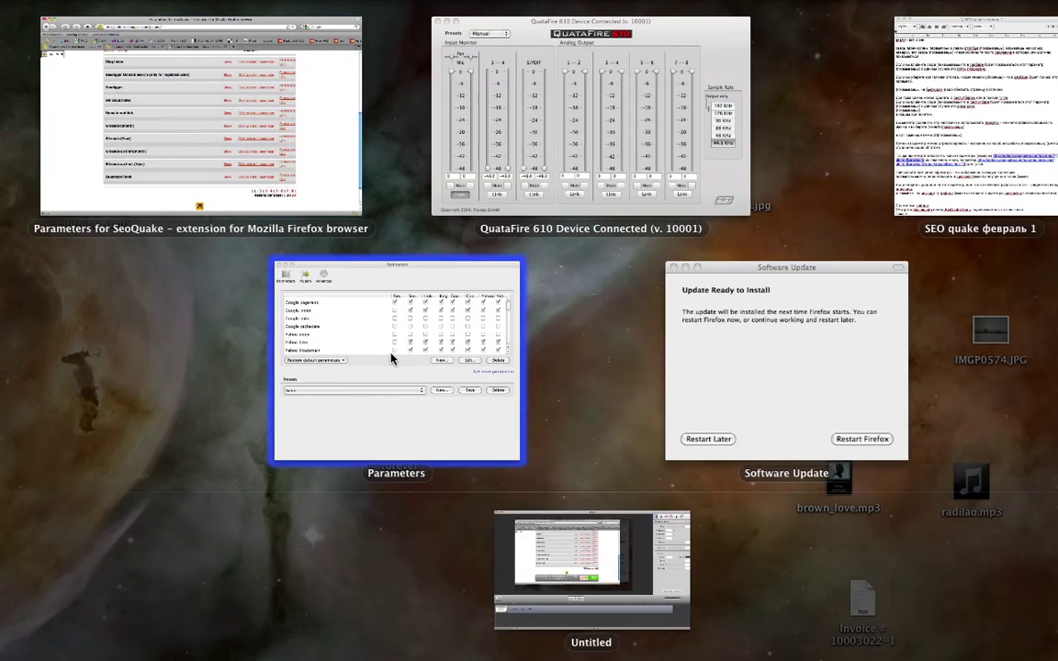
left_click(350, 317)
left_click(398, 140)
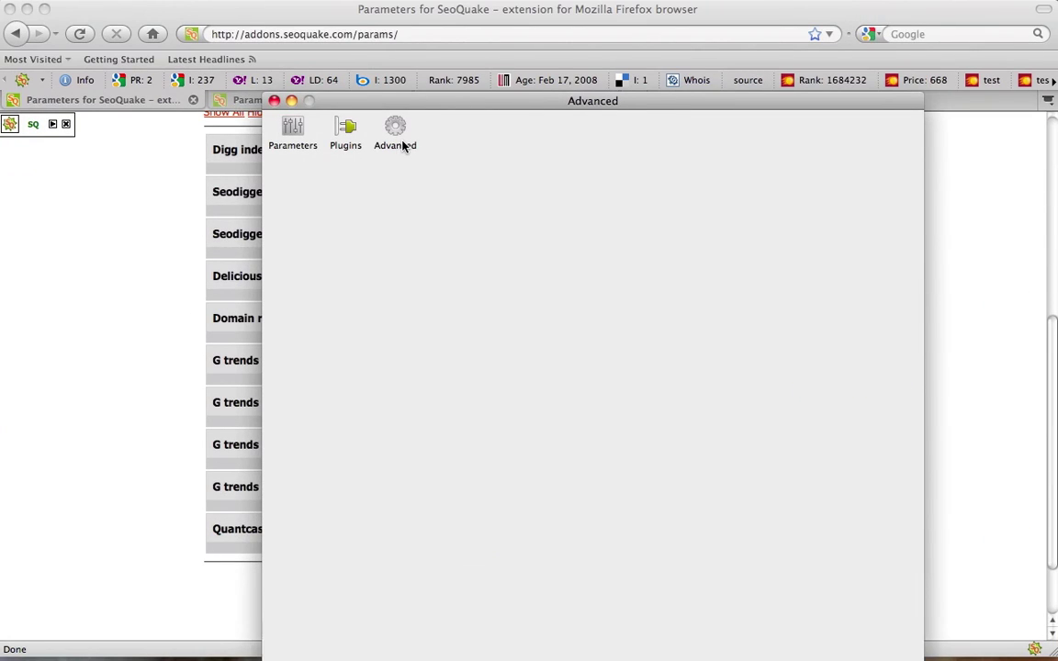